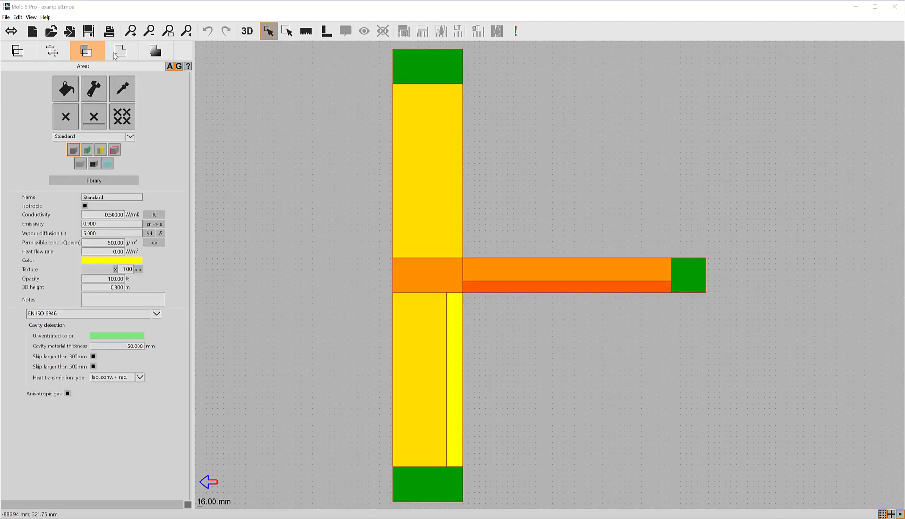
- Review the boundary conditions, the simulation results, the bridge section elements and the boundary grouping settings of the example
left_click(116, 54)
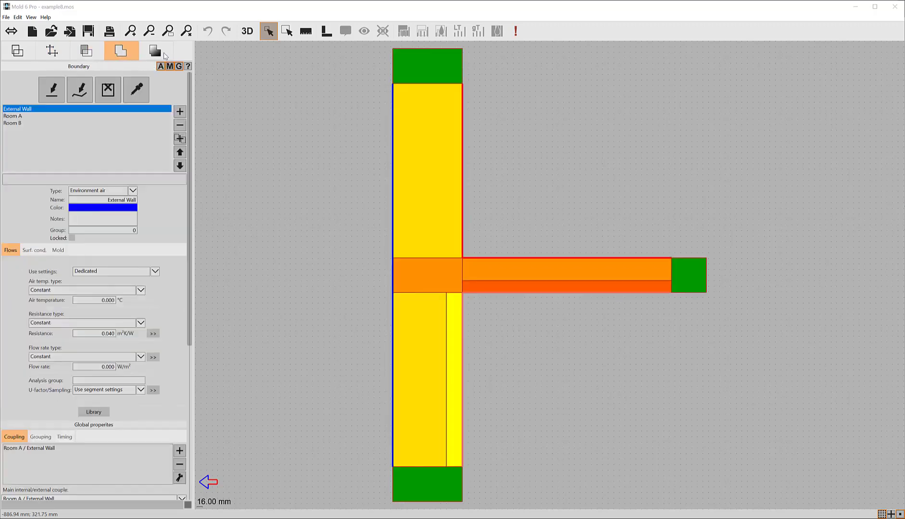
left_click(162, 54)
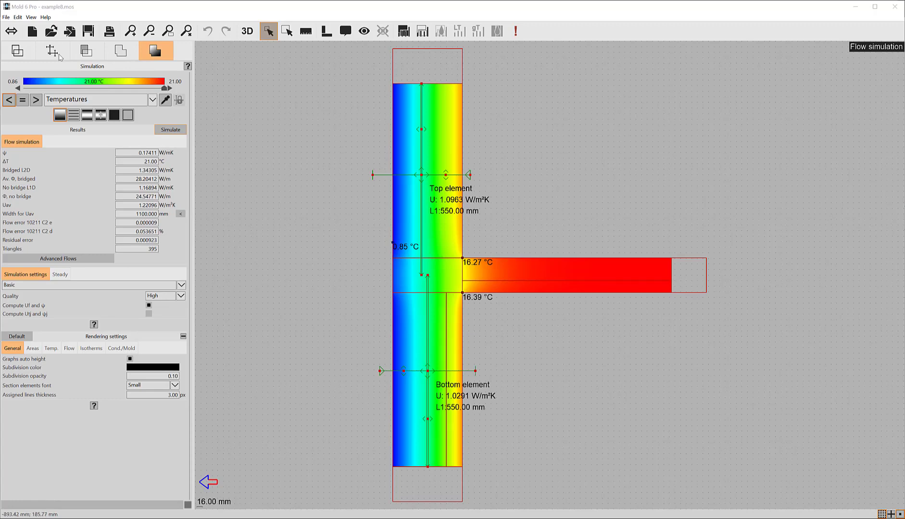
left_click(53, 51)
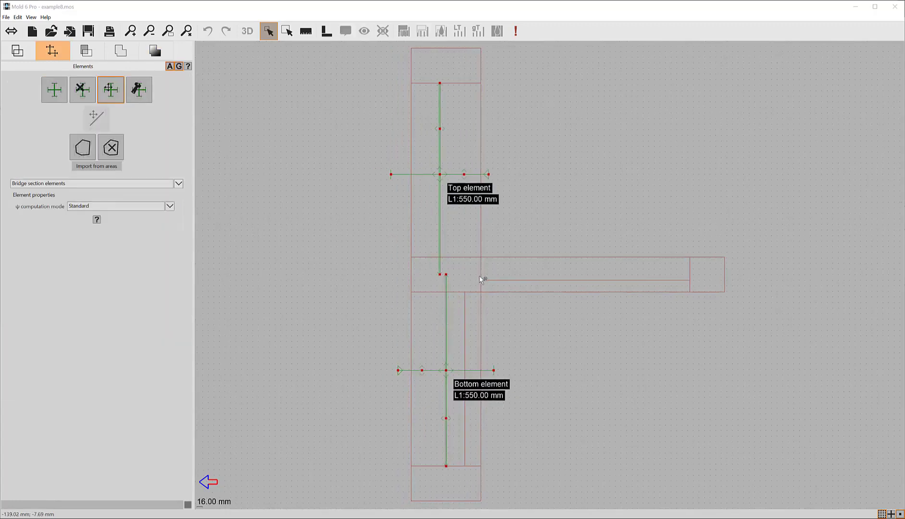
scroll(465, 211, "up", 2)
scroll(470, 212, "down", 3)
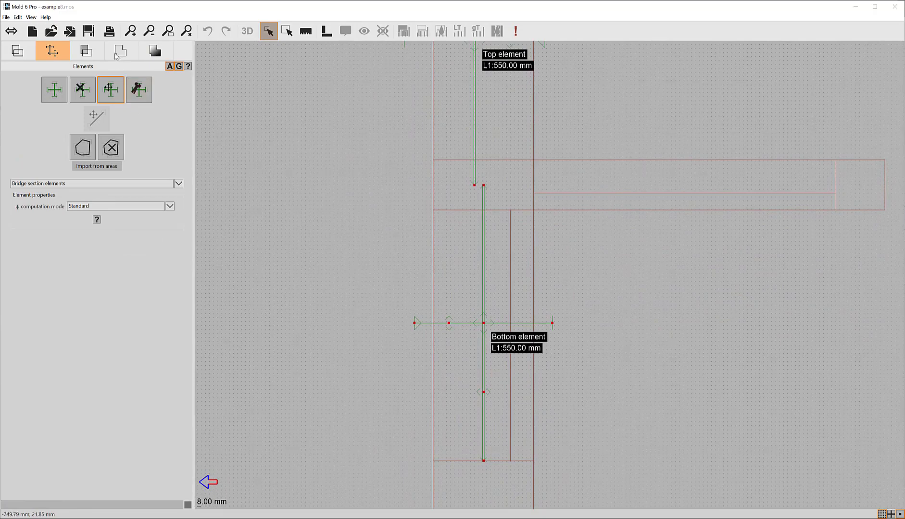
left_click(117, 54)
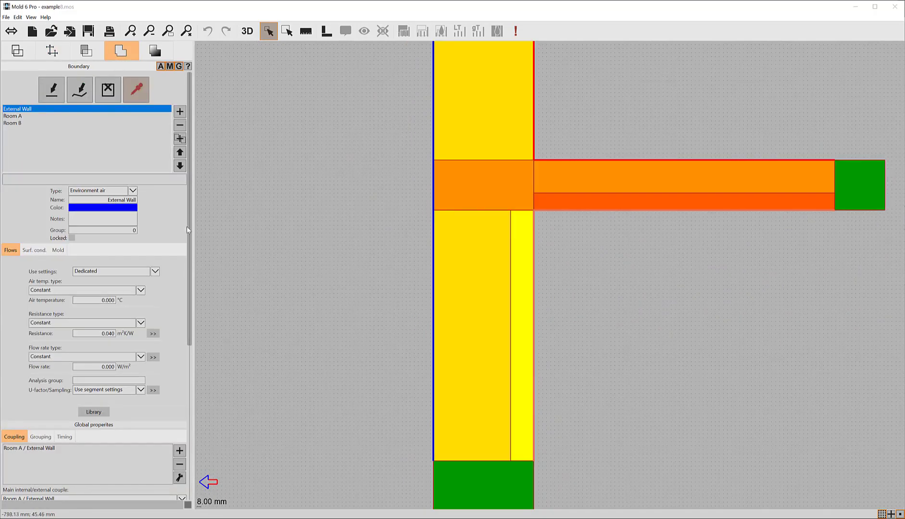
left_click_drag(187, 230, 191, 379)
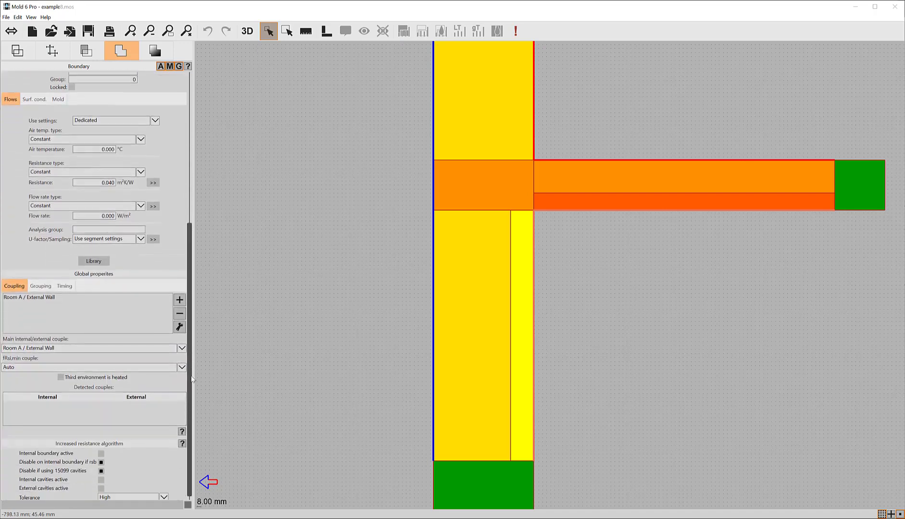
left_click(41, 287)
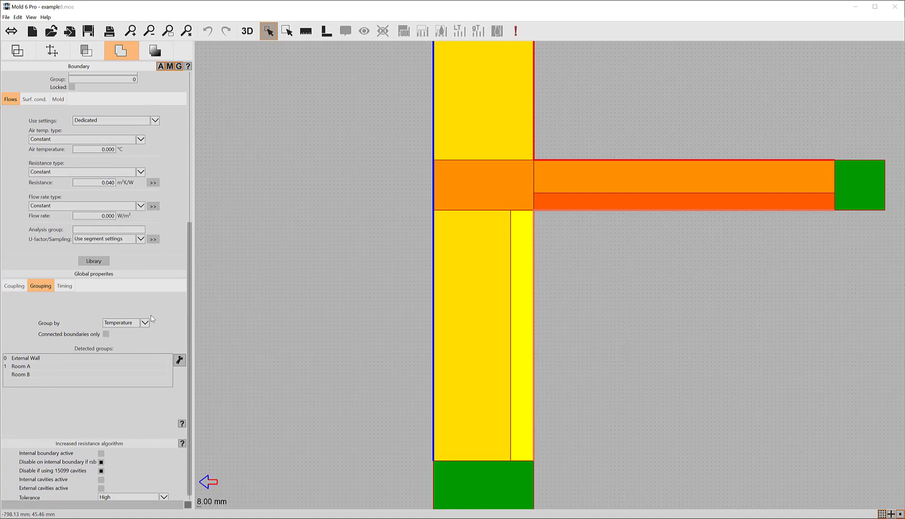
left_click_drag(190, 304, 190, 138)
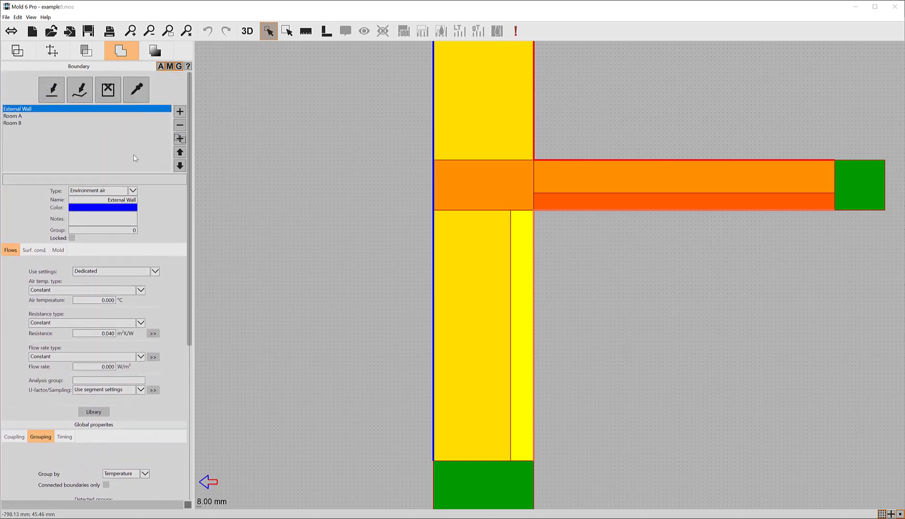
- Create a new U-factor entry for the Room A boundary with mode Total length and factors group A
left_click(20, 118)
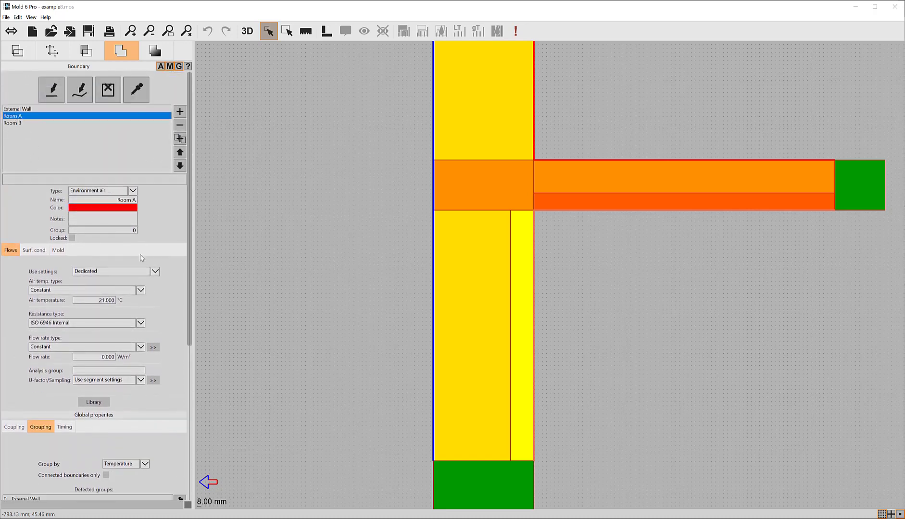
left_click(140, 380)
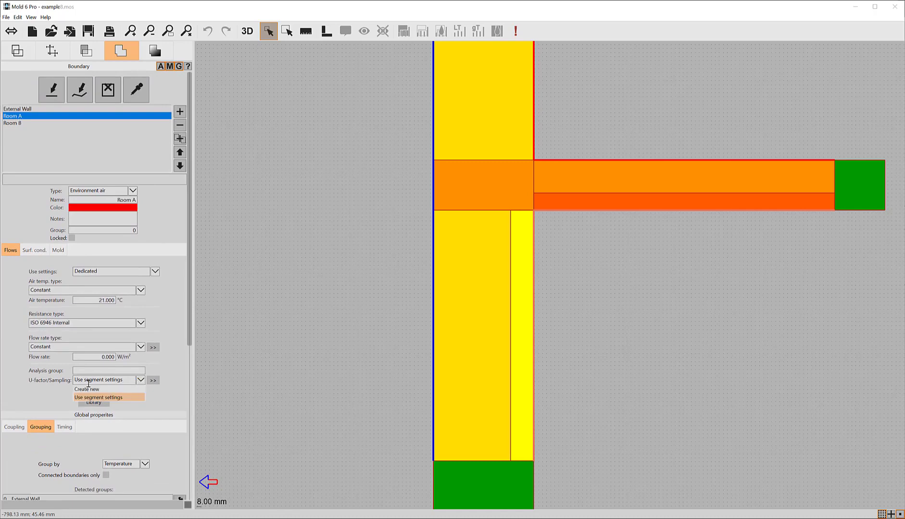
left_click(90, 393)
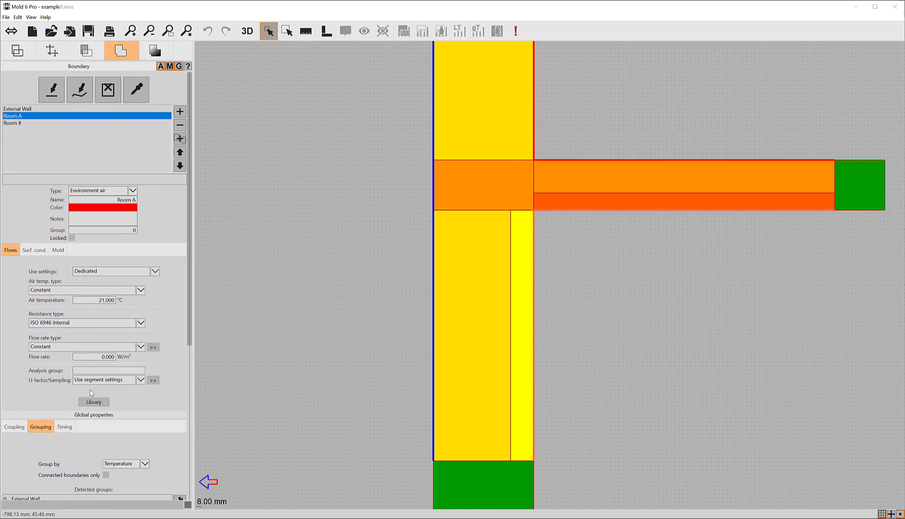
left_click(152, 381)
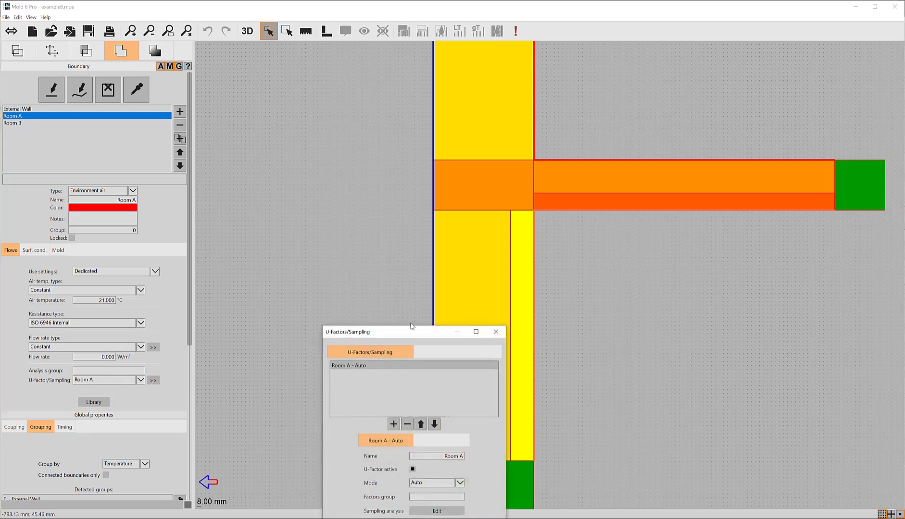
left_click_drag(414, 331, 417, 174)
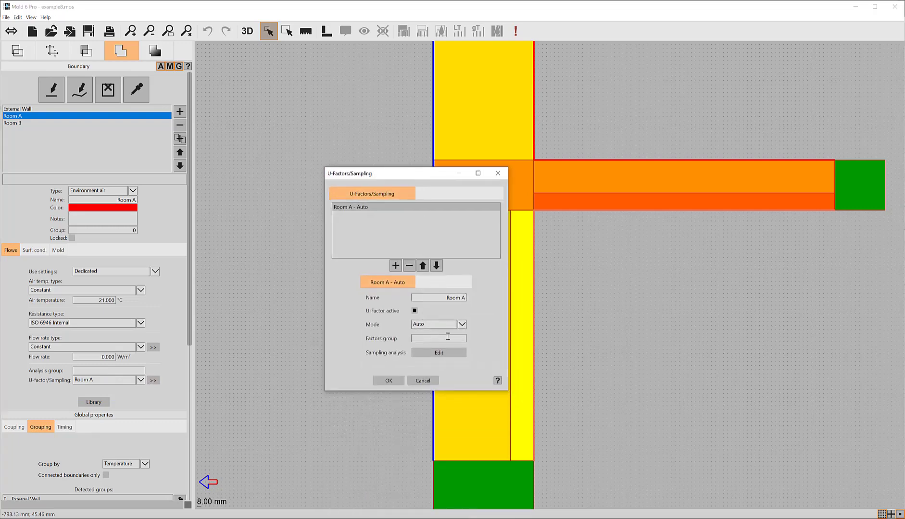
left_click(463, 325)
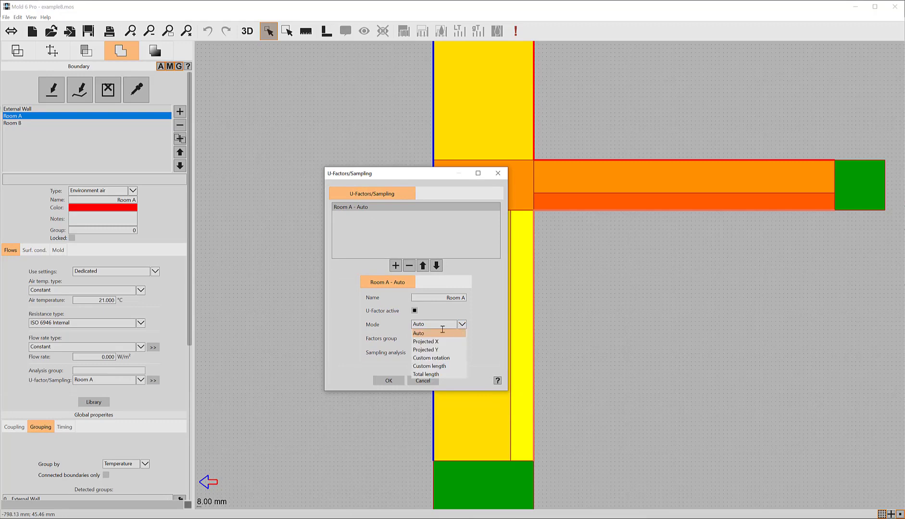
left_click(445, 373)
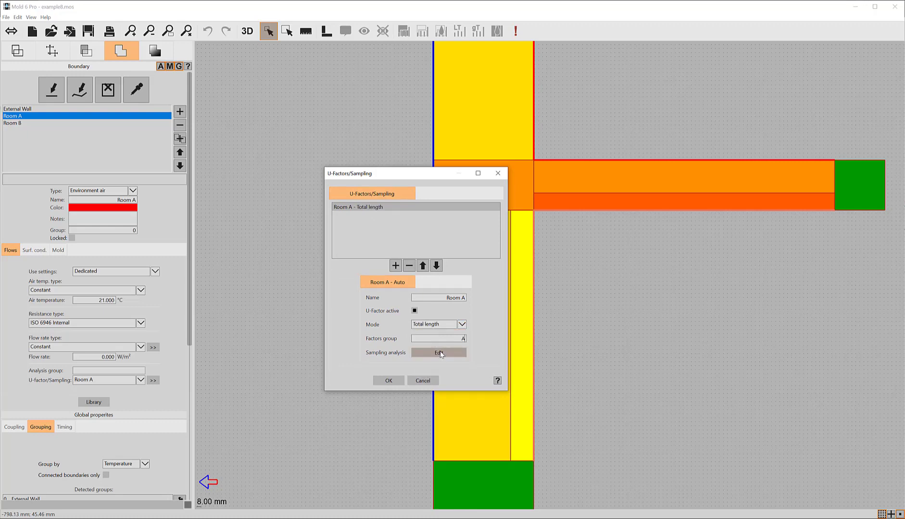
left_click(390, 380)
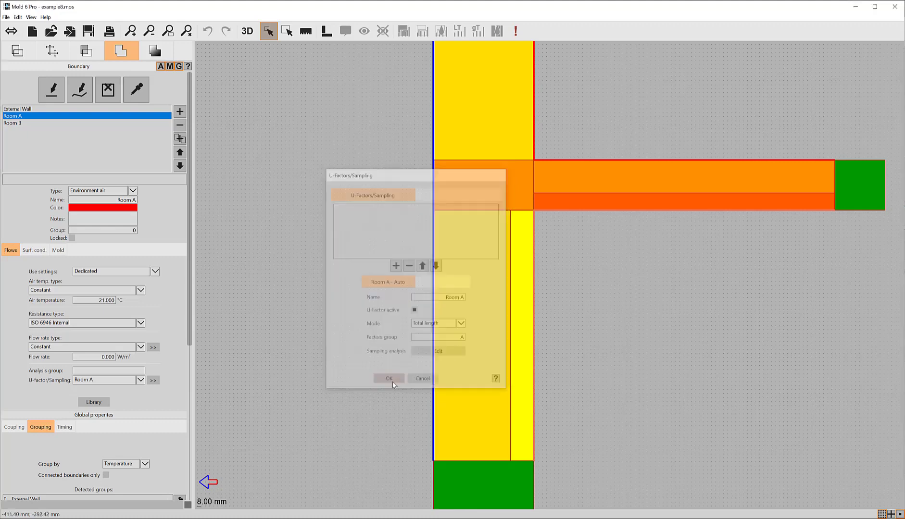
- Create a new U-factor entry for the Room B boundary with mode Total length and factors group B
left_click(17, 124)
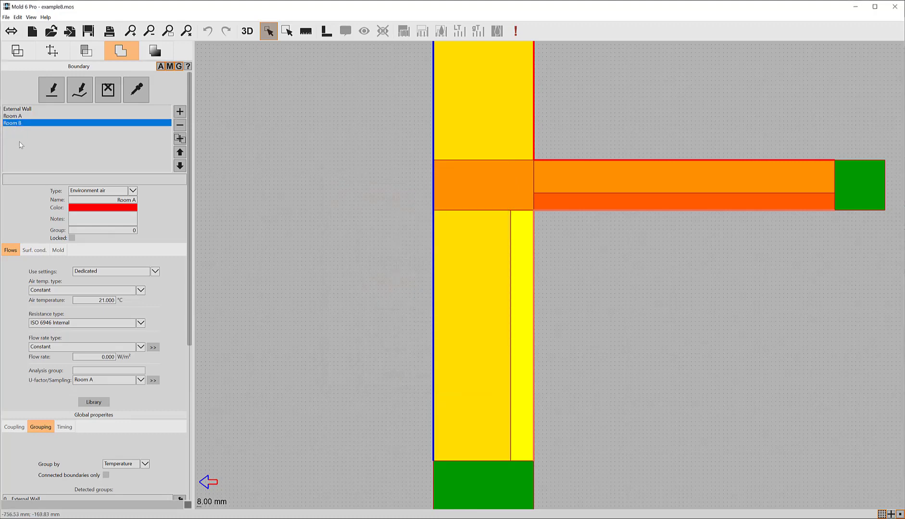
left_click(140, 381)
left_click(89, 391)
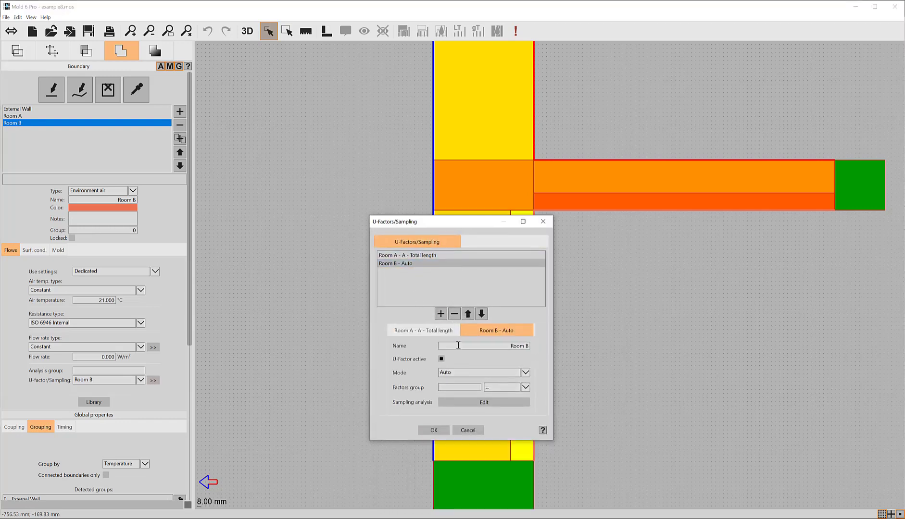
left_click(458, 371)
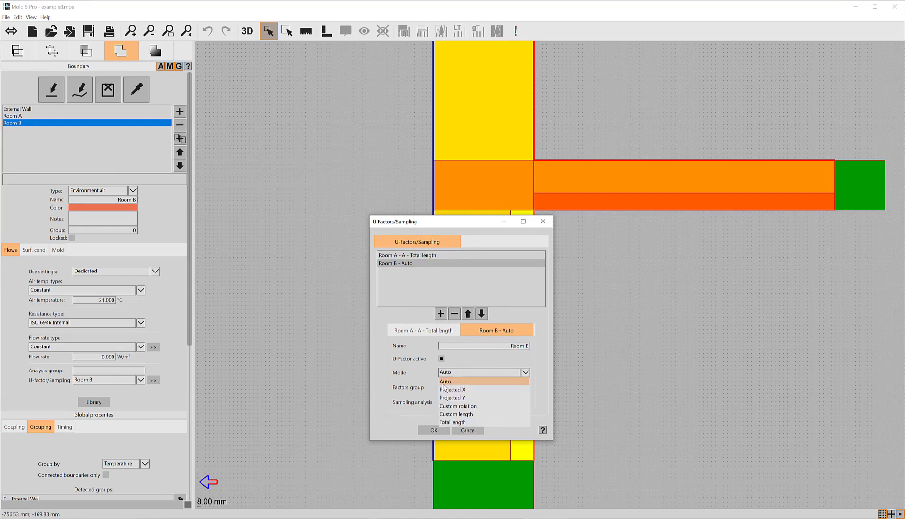
left_click(446, 423)
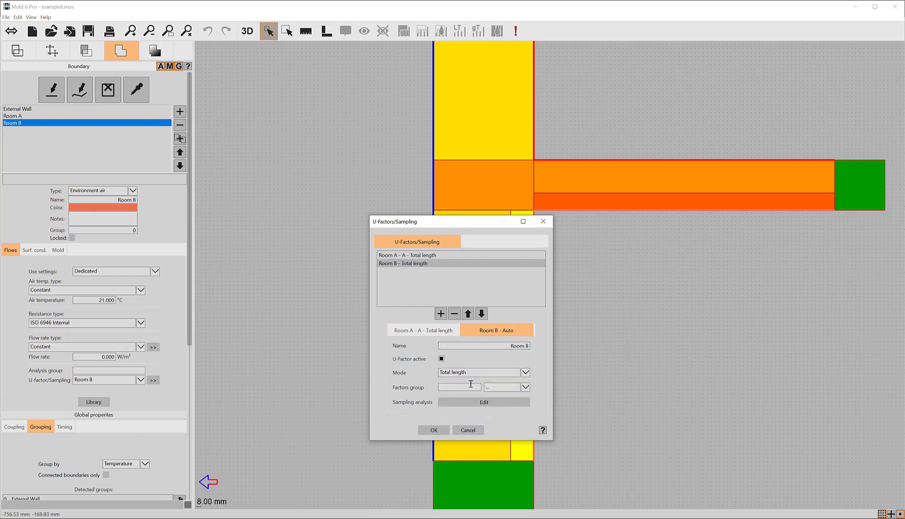
left_click(430, 430)
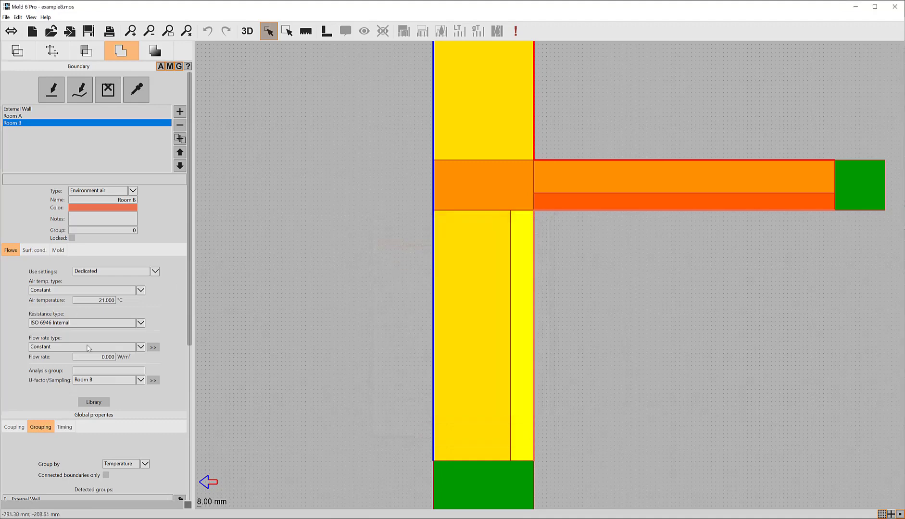
- Re-run the flow simulation to compute the separate ψ values for groups A and B
left_click(155, 50)
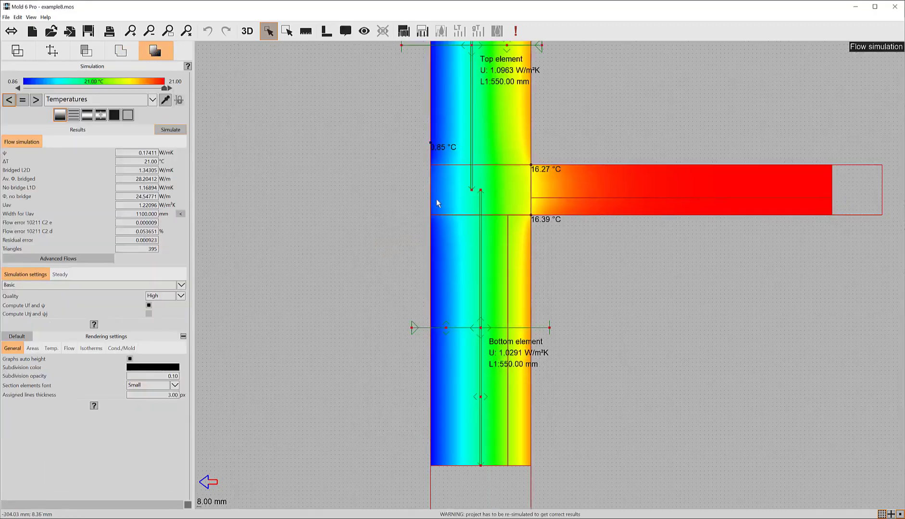
scroll(427, 208, "down", 2)
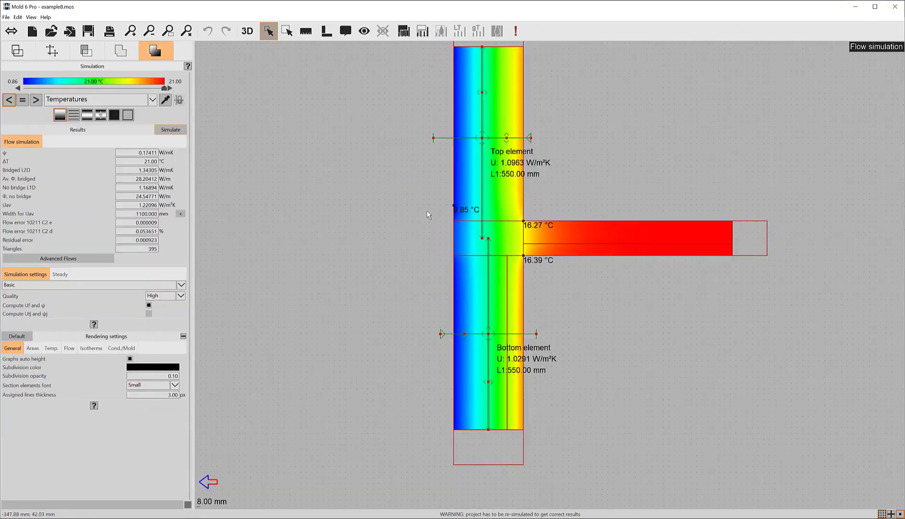
left_click(171, 130)
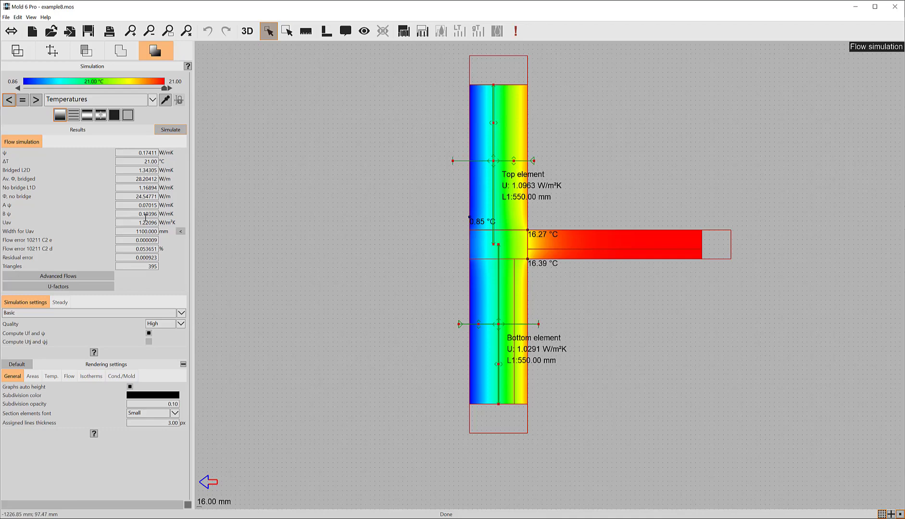
left_click_drag(474, 265, 463, 278)
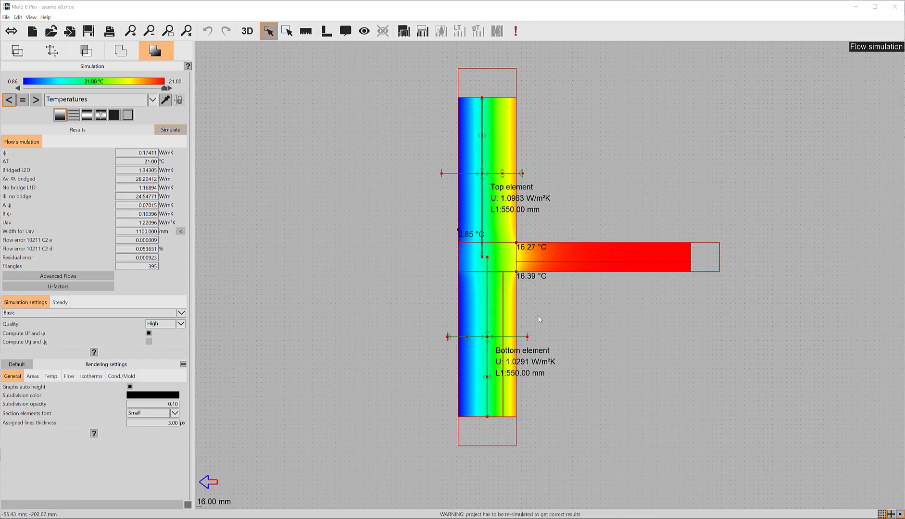
- Rename the Room A boundary as "Room A wall" and duplicate it under the name "Room A floor"
left_click(120, 57)
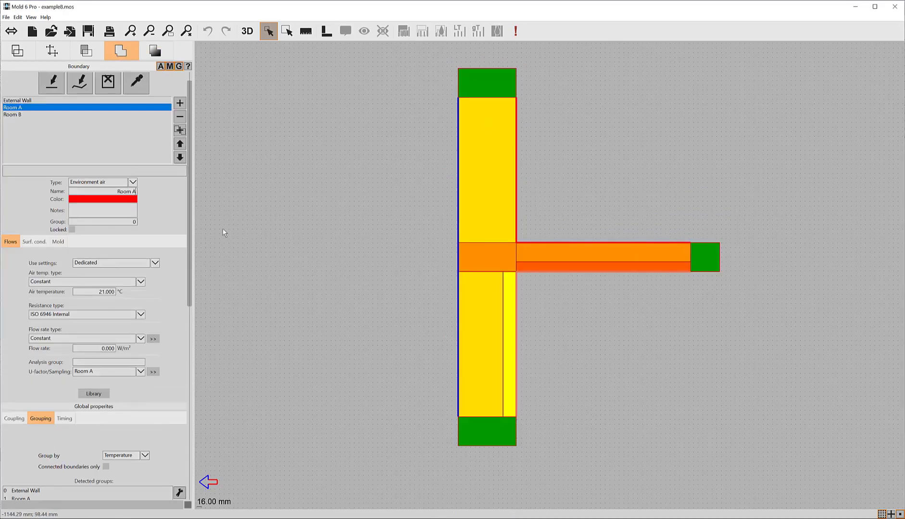
type("wall")
left_click(179, 132)
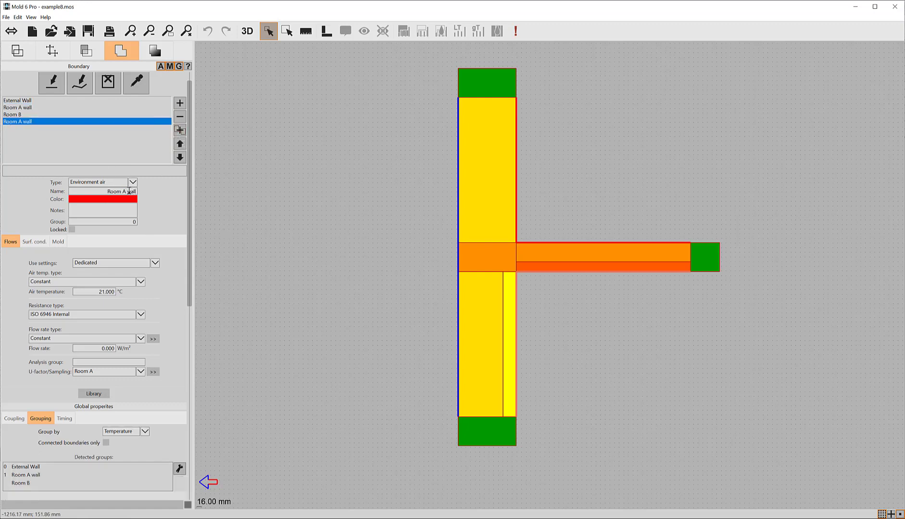
left_click_drag(129, 191, 168, 194)
type("floor")
- Color the Room A floor boundary magenta (e100ff) and assign it to the upper edge of the floor slab
left_click(115, 203)
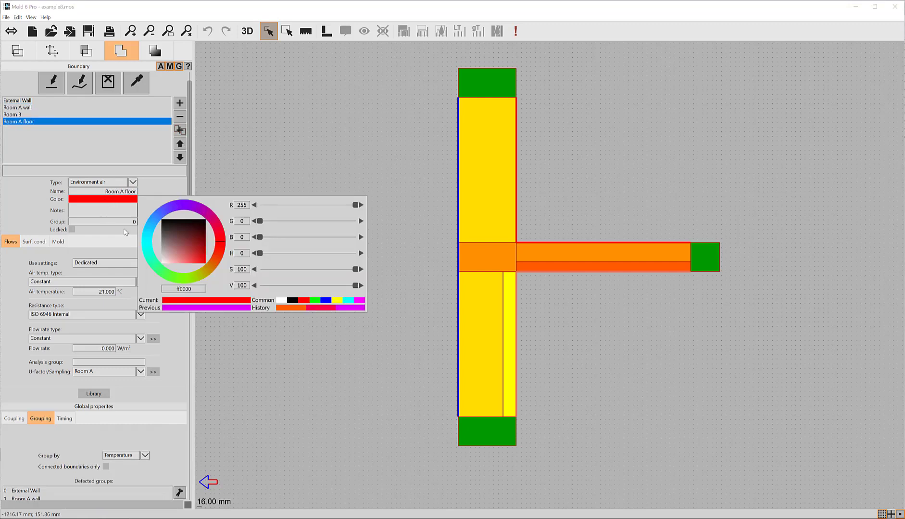
left_click(200, 309)
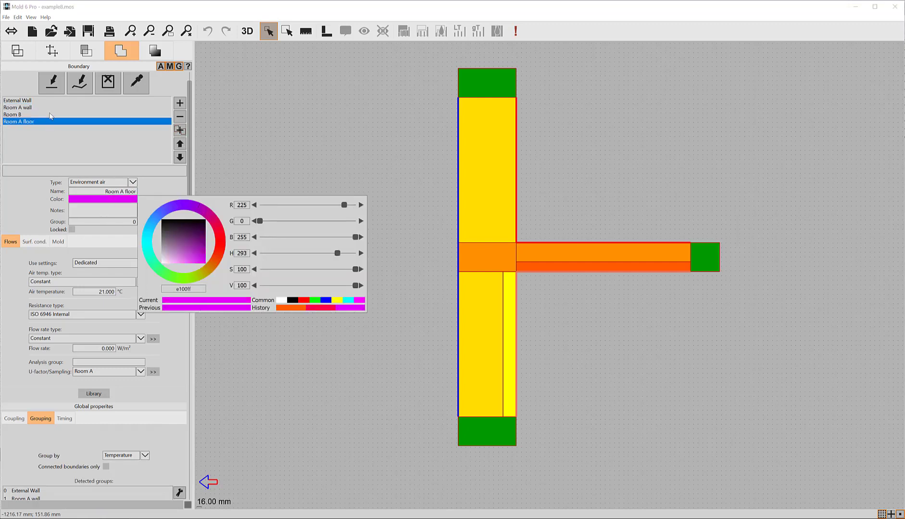
left_click(52, 83)
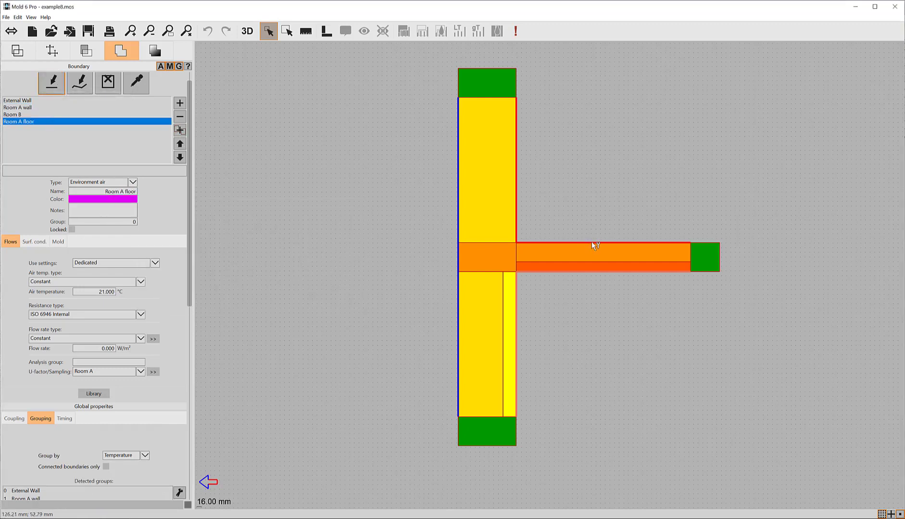
left_click(592, 242)
- Create a new U-factor entry for the Room A floor boundary with mode Auto and factors group A
left_click_drag(189, 184, 179, 222)
left_click(142, 338)
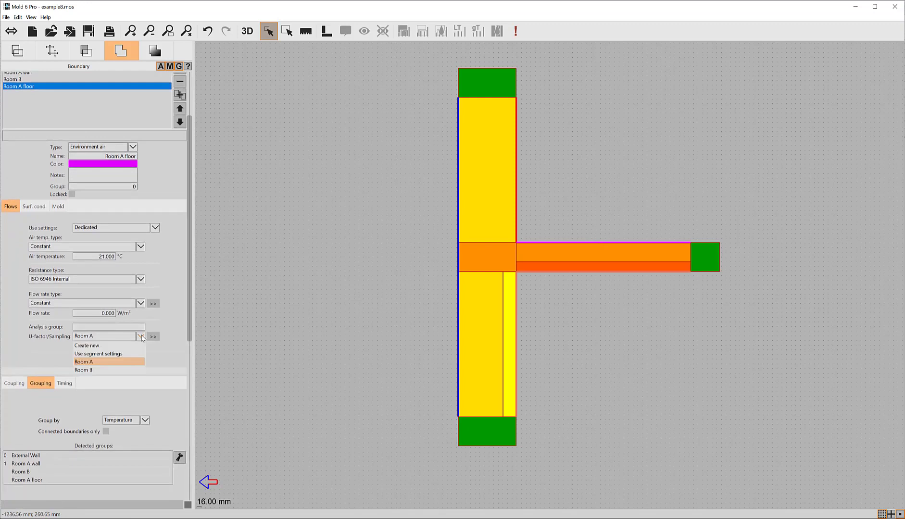
left_click(111, 352)
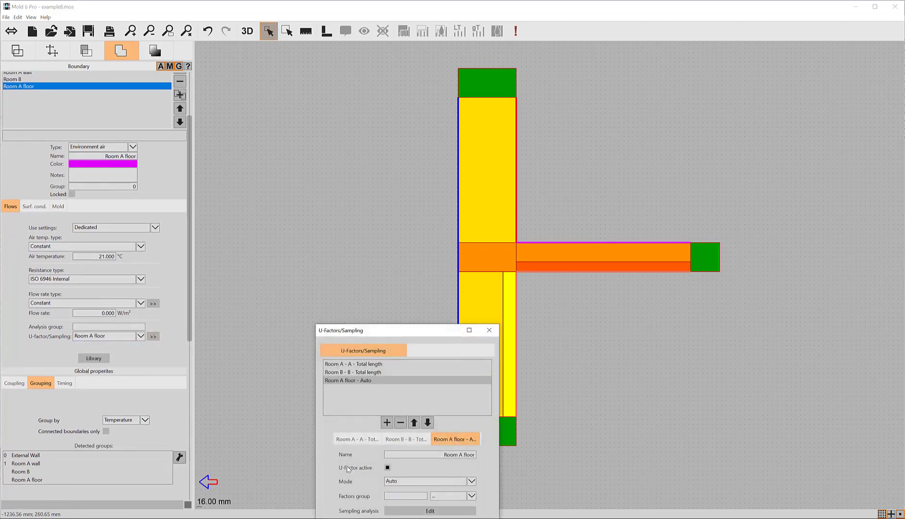
left_click(419, 481)
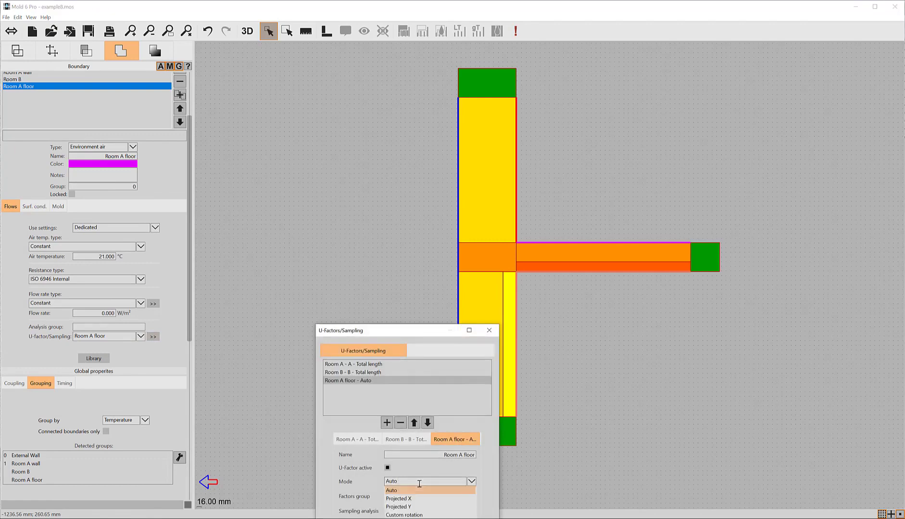
left_click(409, 491)
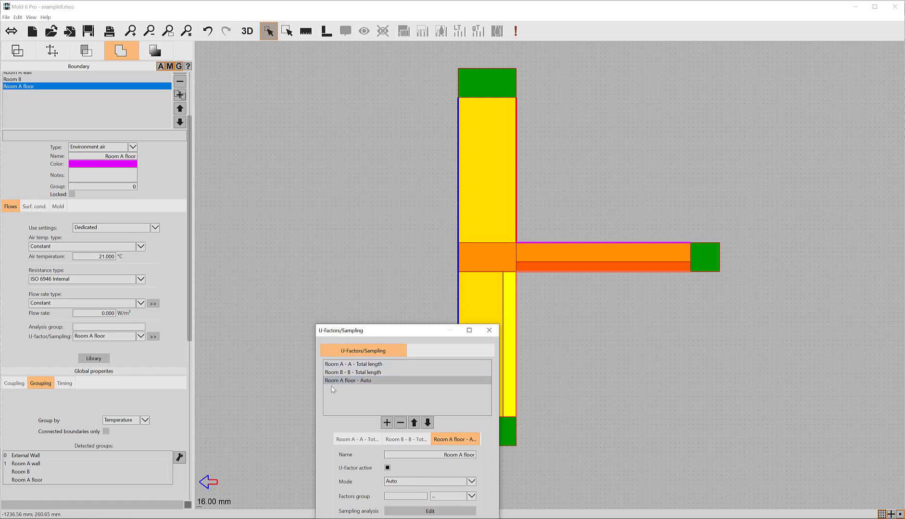
left_click(443, 496)
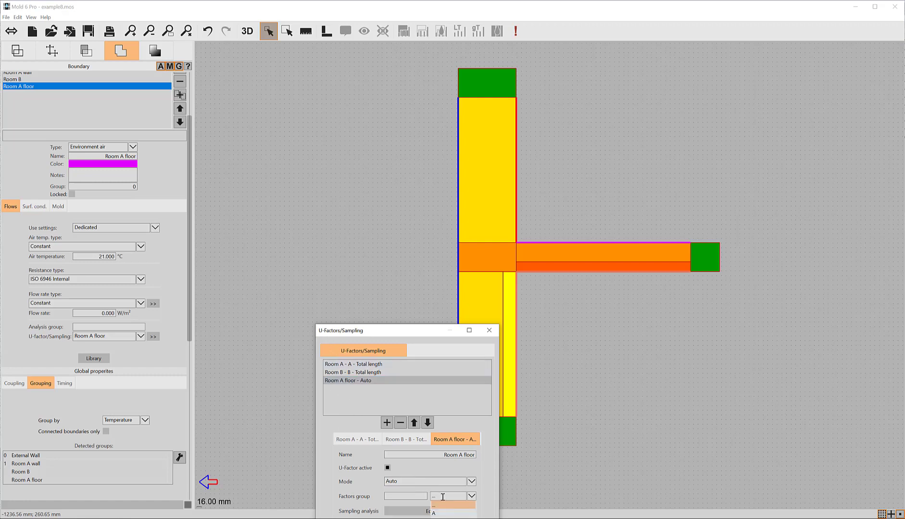
left_click(438, 514)
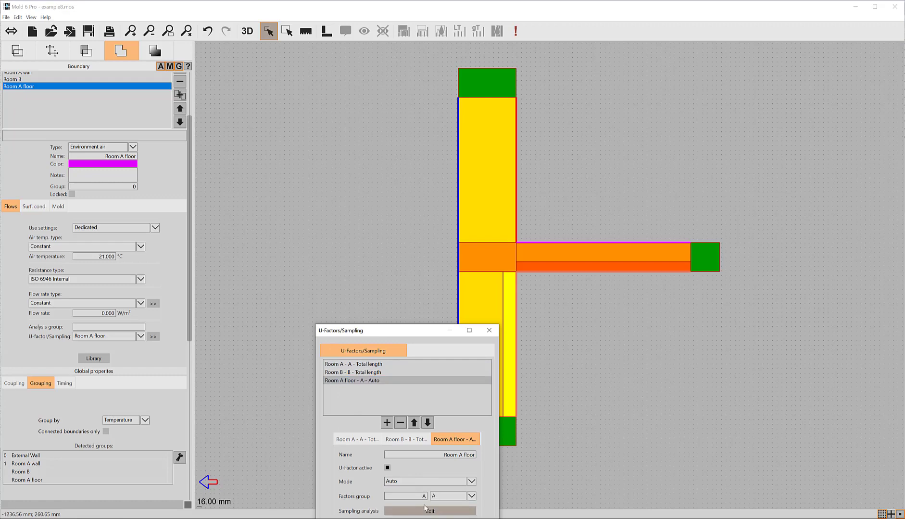
- Rename the Room A U-factor entry as "Room A wall" and accept the U-factor settings
left_click(360, 366)
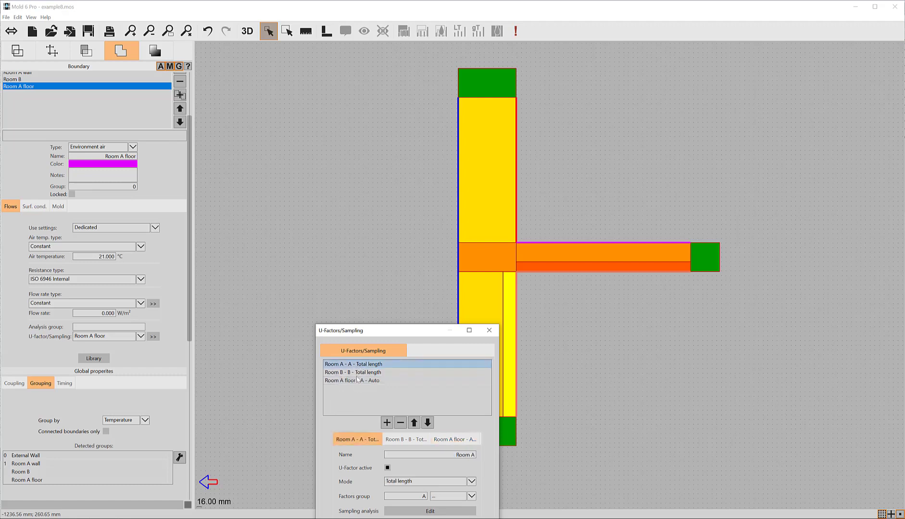
left_click(475, 454)
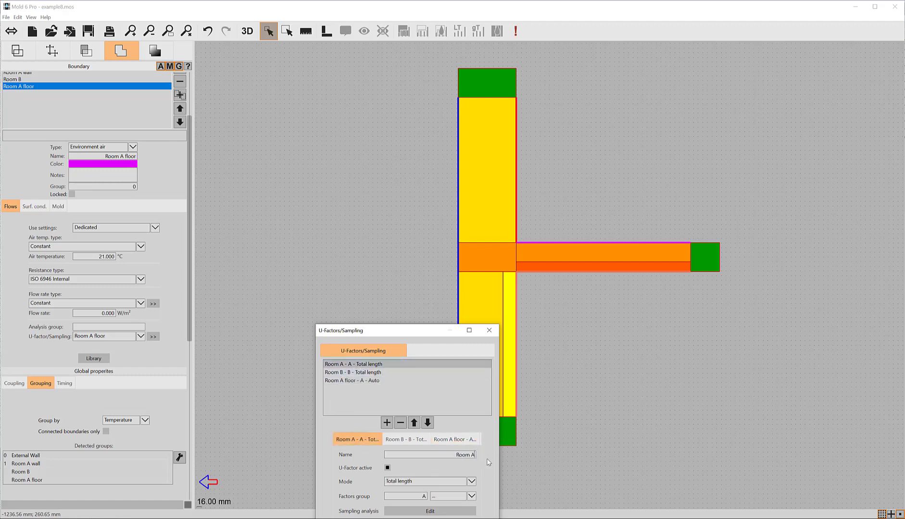
type("wall")
left_click(430, 518)
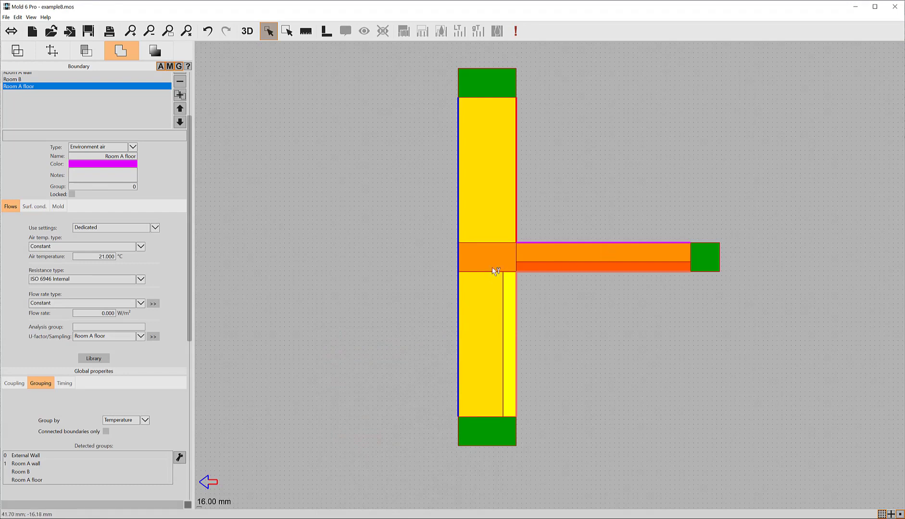
- Rename the Room B boundary as "Room B wall" and duplicate it under the name "Room B ceiling"
left_click(22, 80)
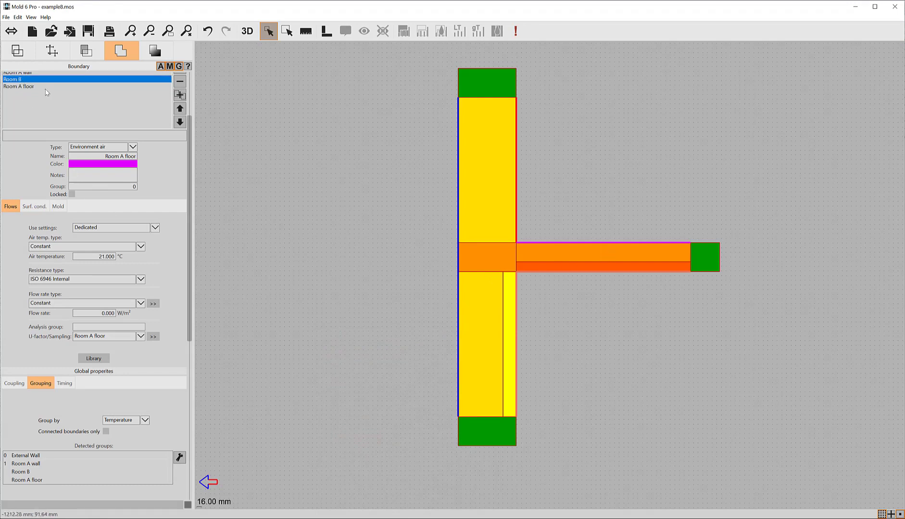
scroll(109, 105, "up", 2)
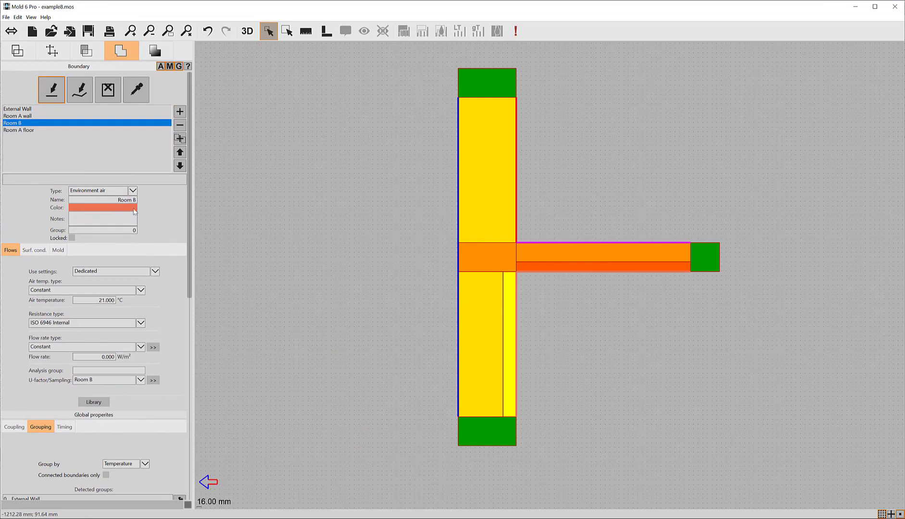
type("wall")
left_click(179, 139)
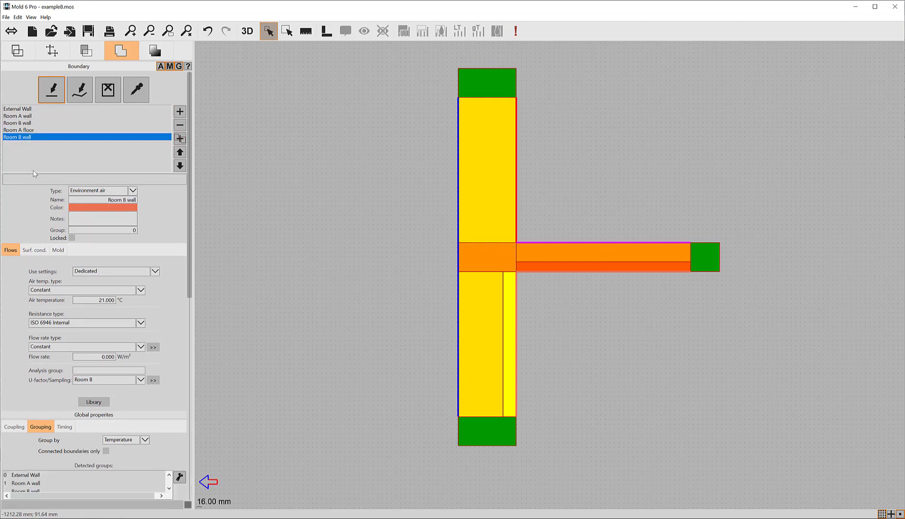
double_click(130, 200)
type("ceiling")
- Color the Room B ceiling boundary yellow-orange and assign it to the lower edge of the floor slab
left_click(112, 209)
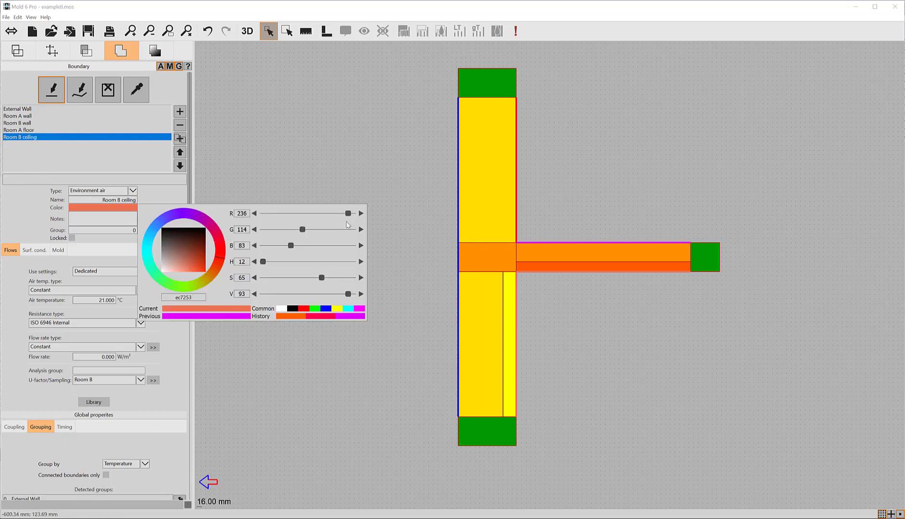
left_click_drag(222, 259, 211, 279)
left_click(52, 96)
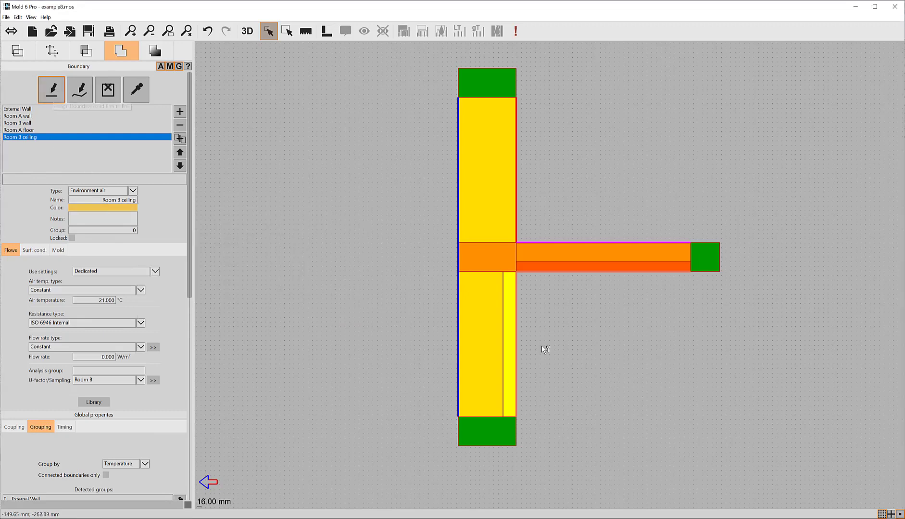
left_click(574, 272)
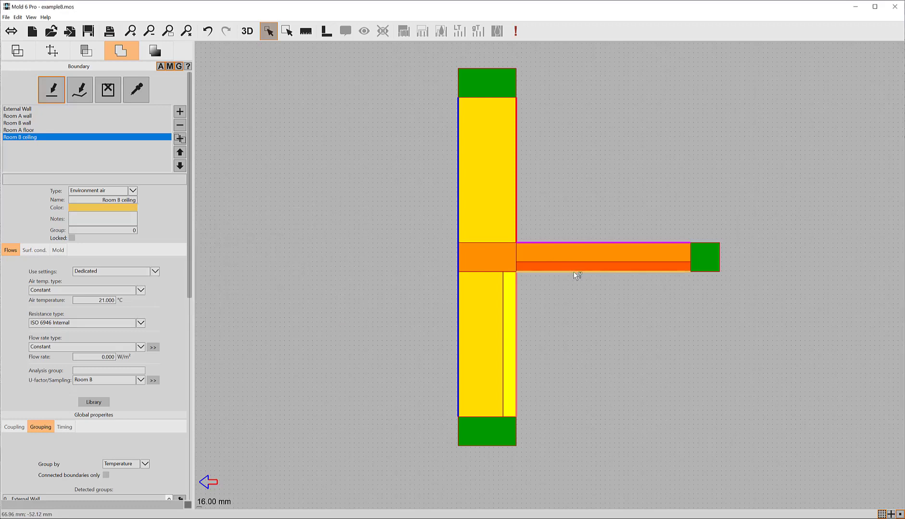
- Create a new U-factor entry for the Room B ceiling boundary and put it in factors group B
left_click(141, 380)
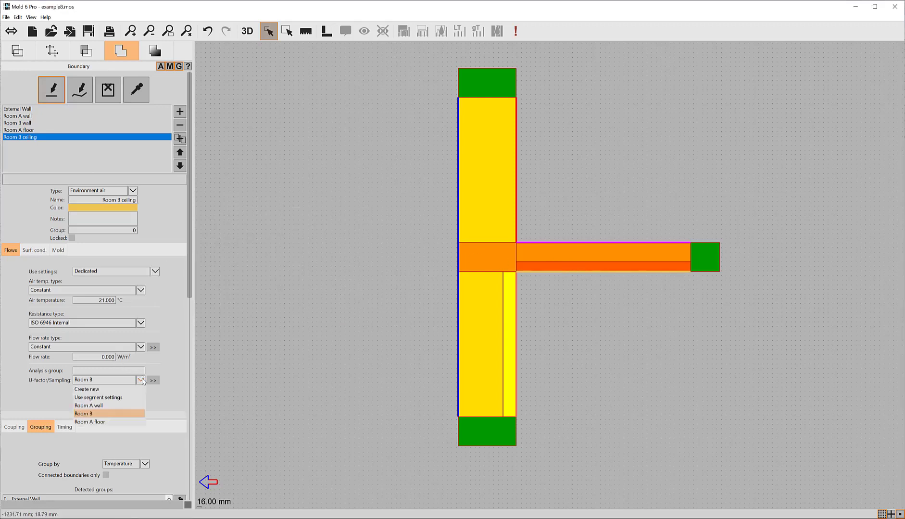
left_click(106, 390)
left_click(153, 381)
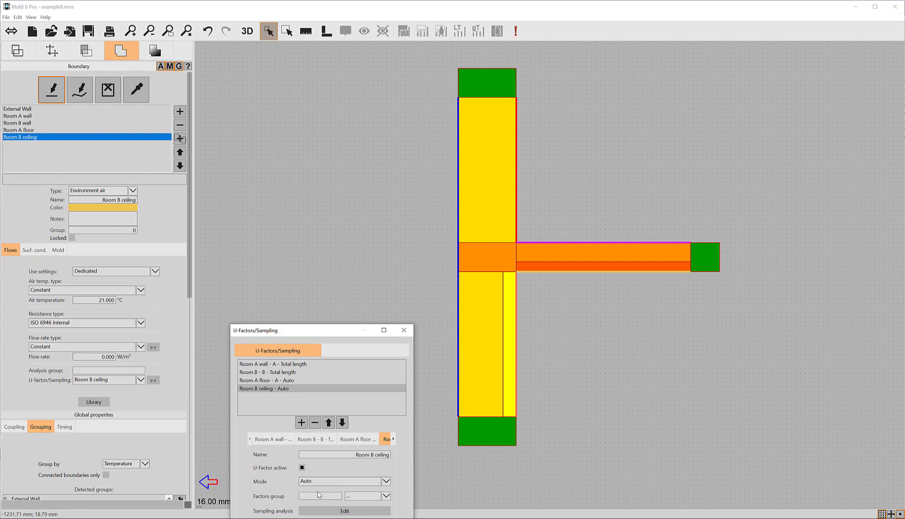
left_click(354, 496)
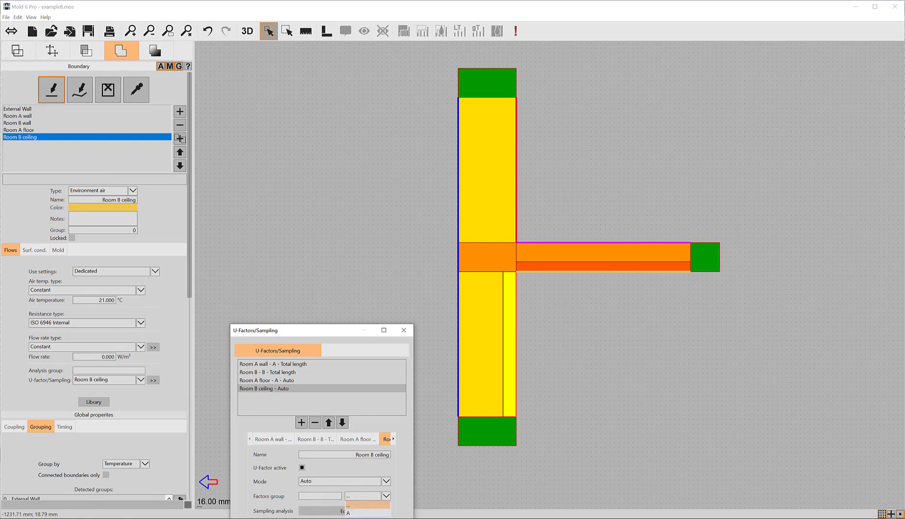
left_click(354, 518)
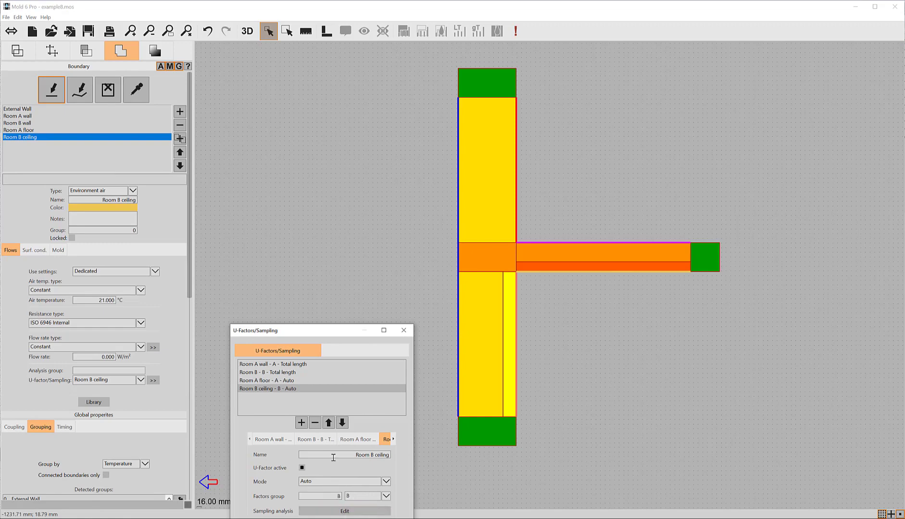
- Rename the Room B U-factor entry as "Room B wall" and set its mode to Auto
left_click(267, 372)
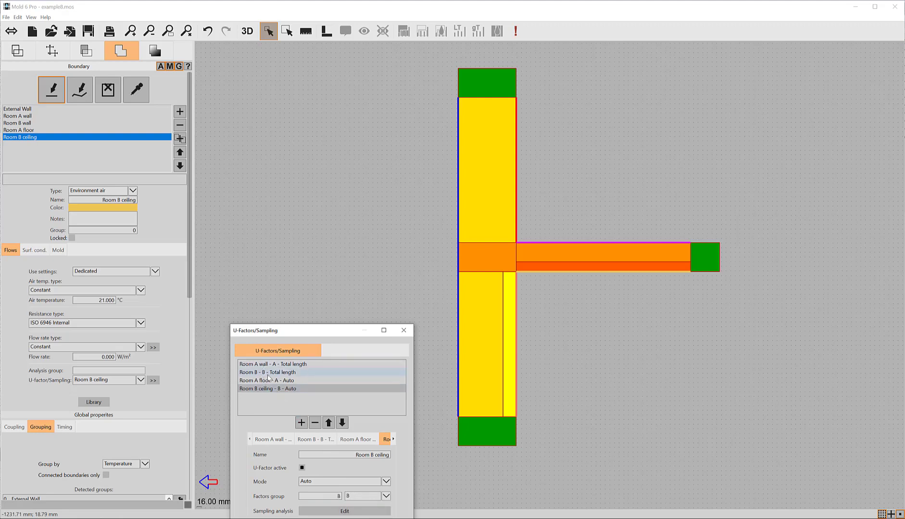
left_click(389, 454)
type("wall")
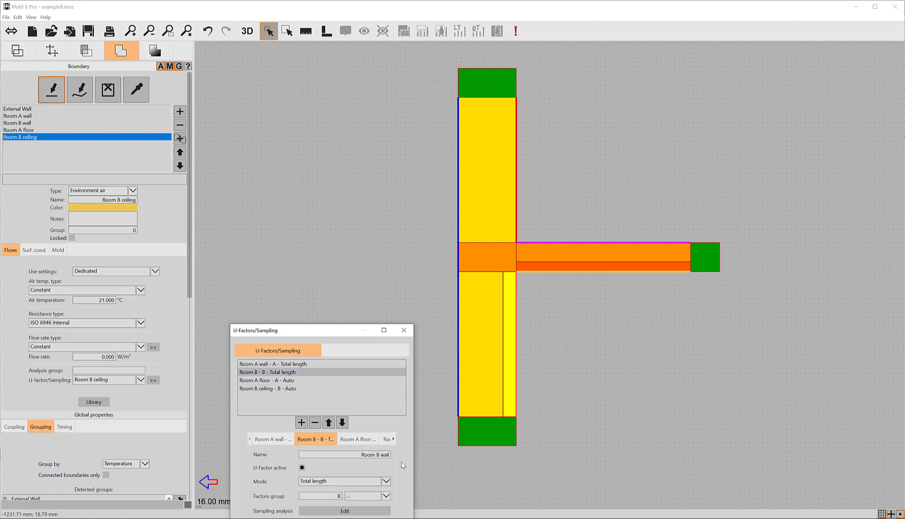
left_click(346, 481)
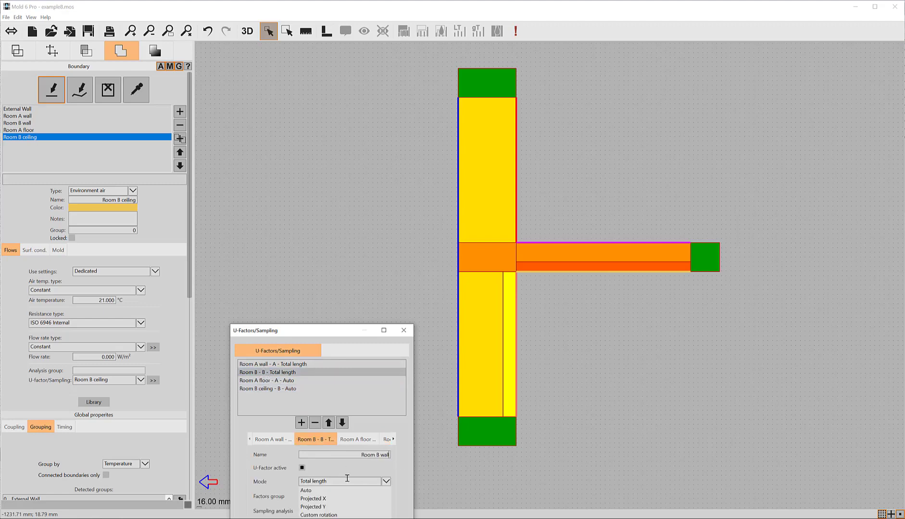
left_click(316, 491)
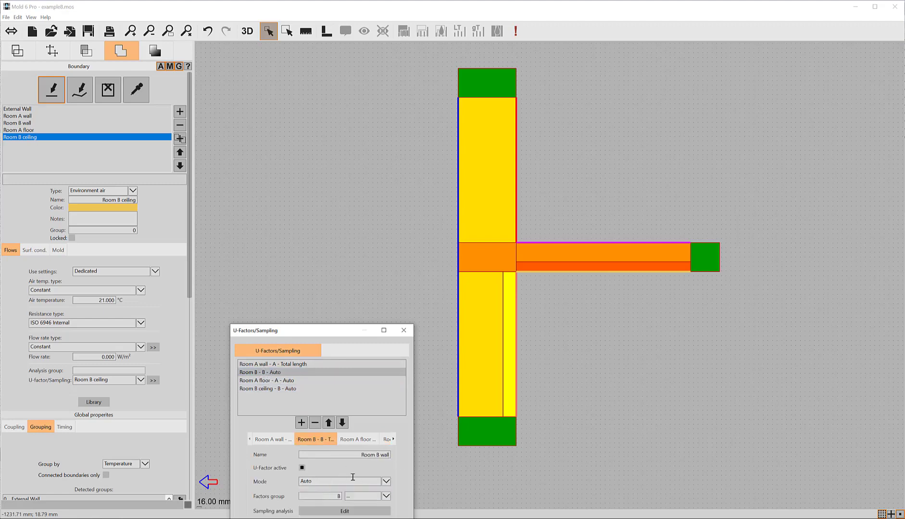
- Set the Room A wall U-factor entry's mode to Auto and accept the U-factor settings
left_click(286, 366)
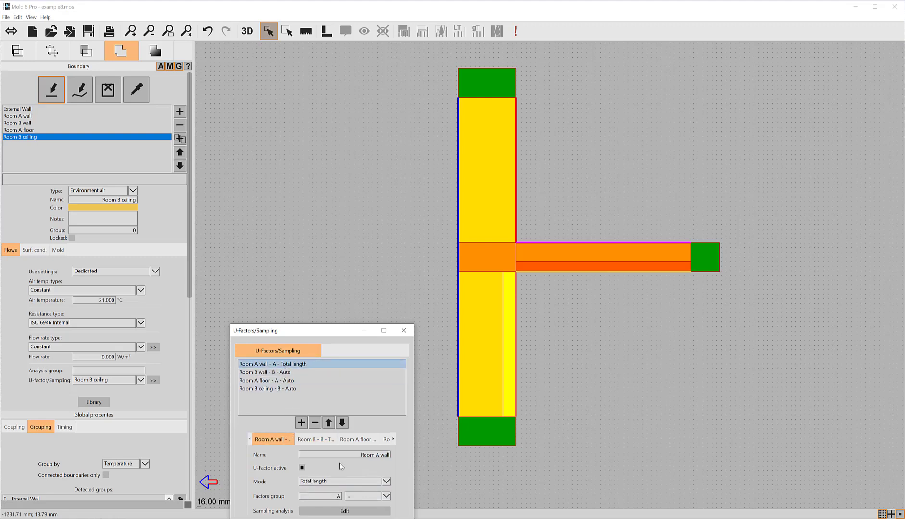
left_click(340, 480)
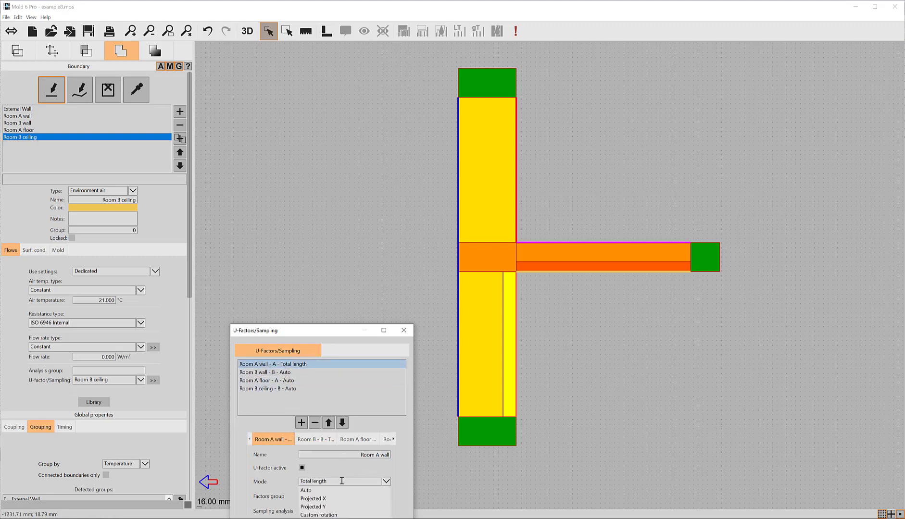
left_click(315, 492)
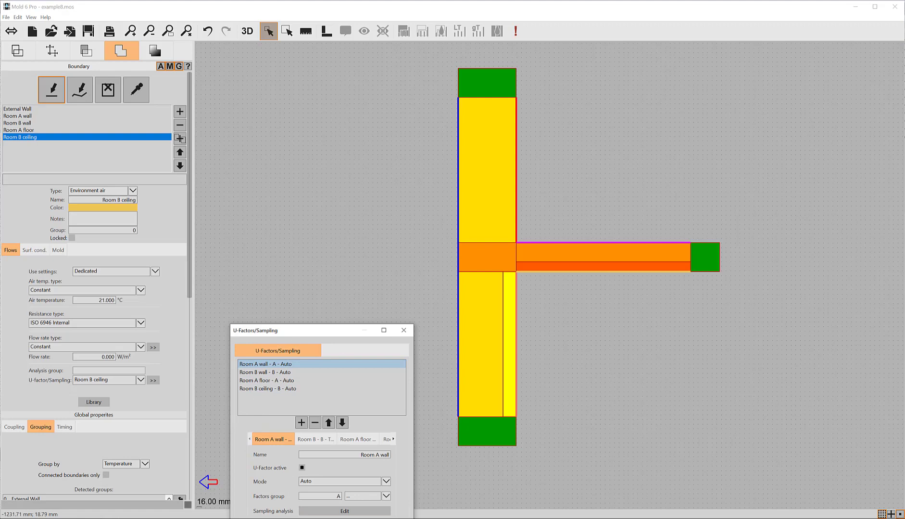
left_click_drag(342, 332, 379, 191)
left_click(330, 390)
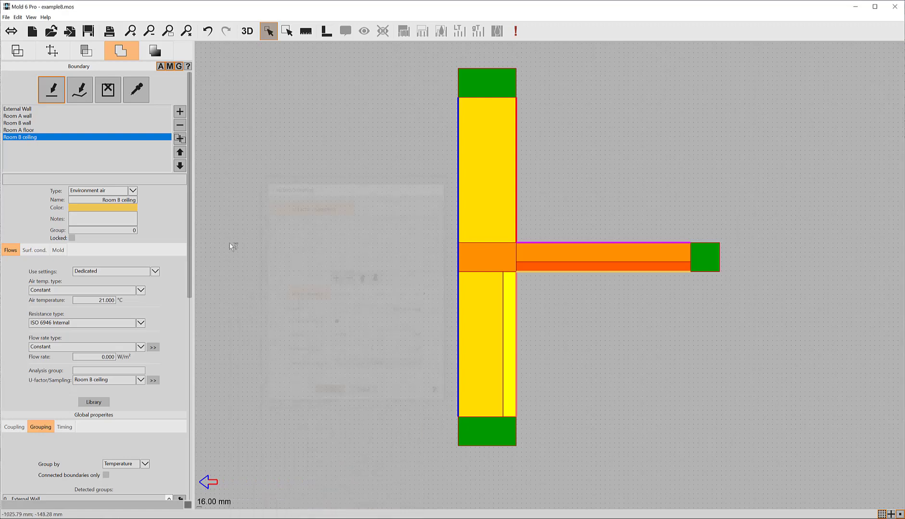
- Re-run the flow simulation and show the full list of U-factor results for all boundaries and groups
left_click(156, 51)
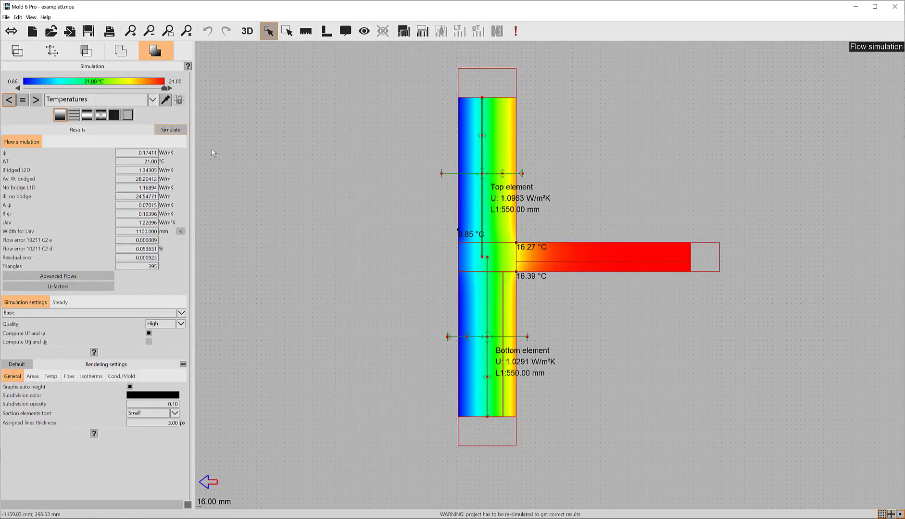
left_click(170, 130)
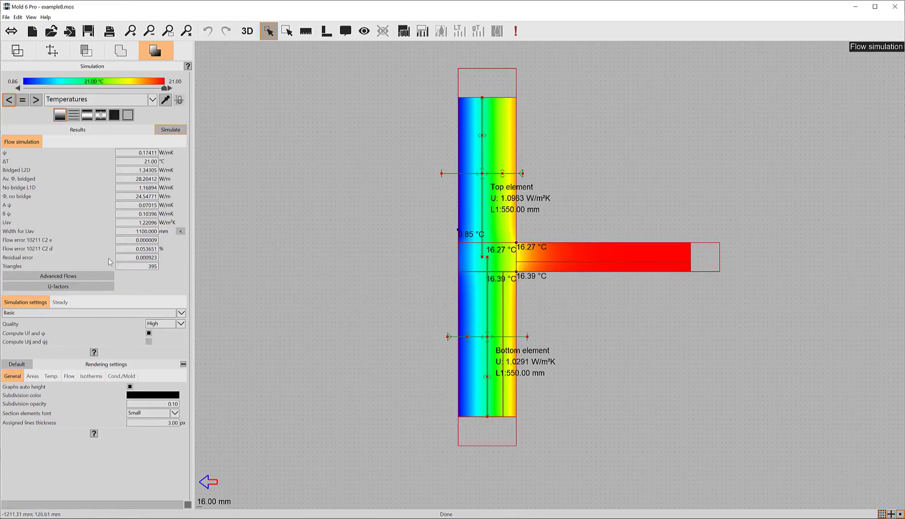
left_click(93, 288)
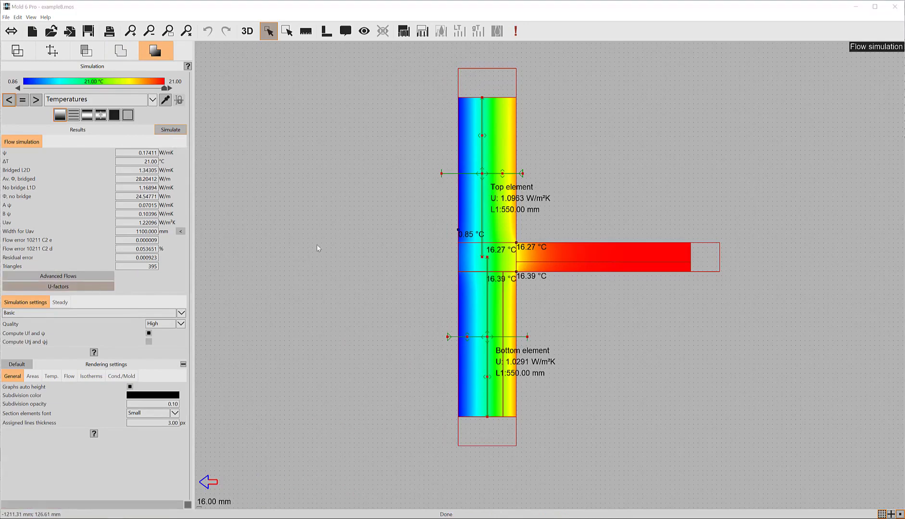
left_click_drag(241, 133, 424, 72)
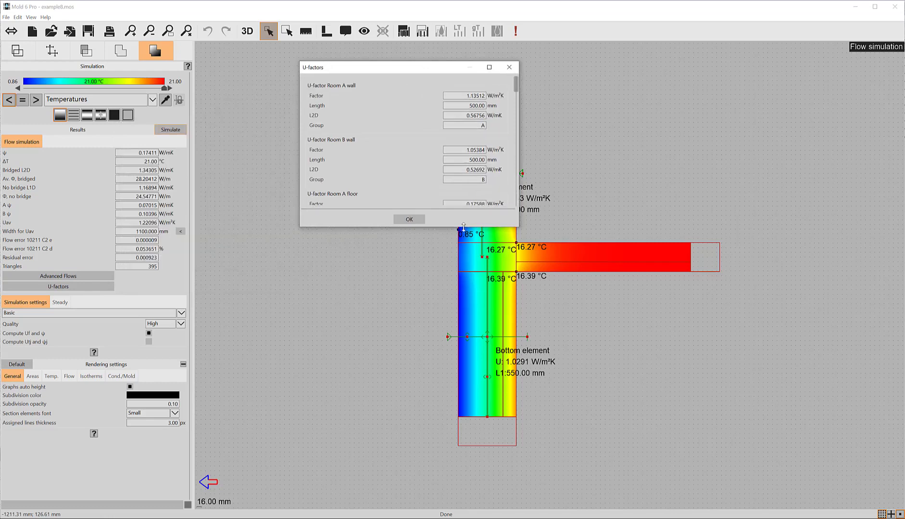
left_click_drag(463, 227, 471, 410)
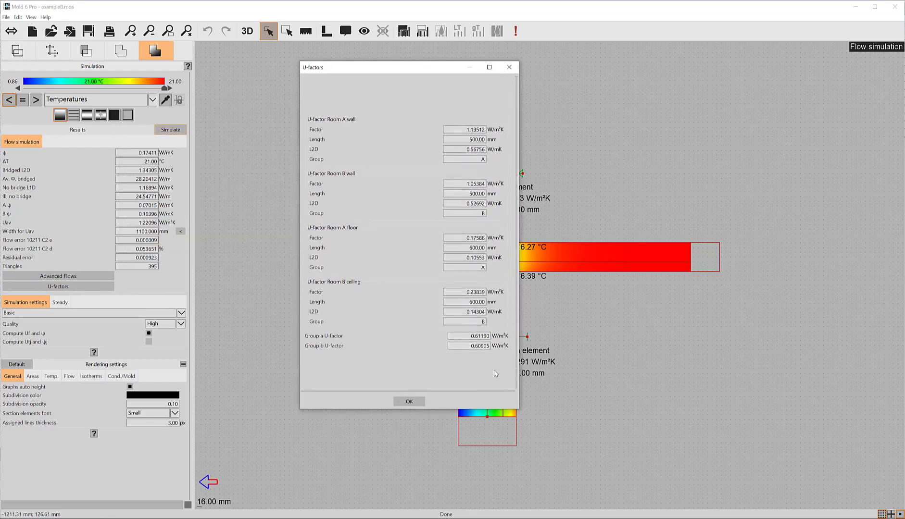